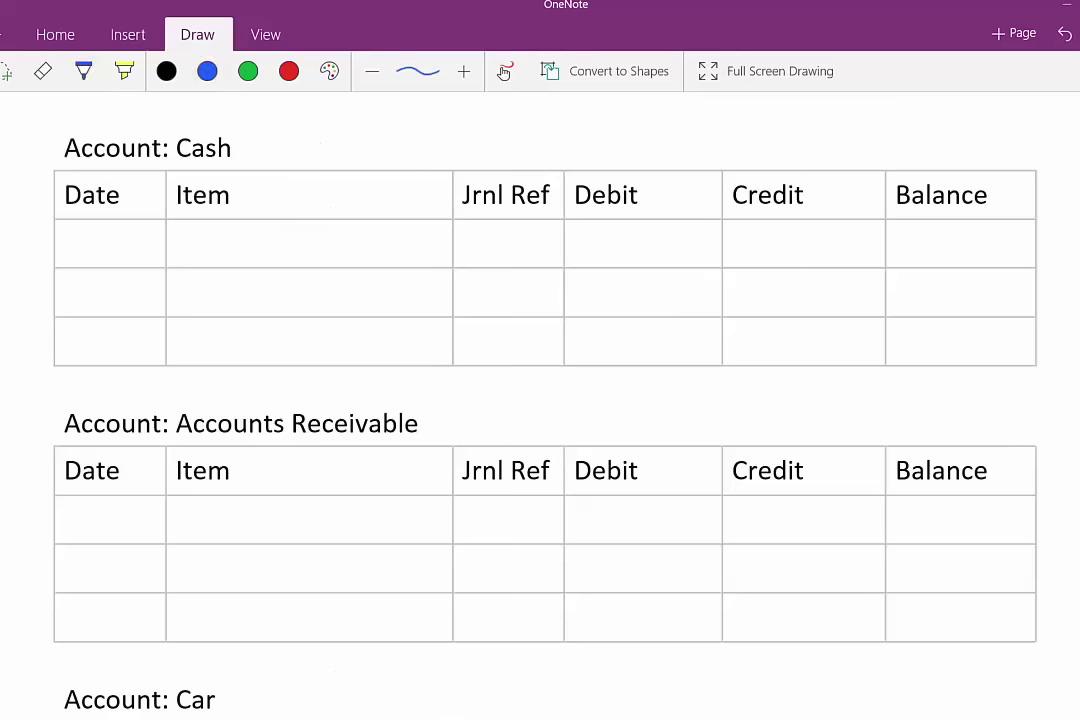
Handwrite Jan 1 and the 10,000 debit on the Cash table's first row in blue ink
drag(73, 236, 62, 257)
mouse_move(90, 250)
mouse_down()
mouse_move(91, 260)
mouse_move(142, 261)
mouse_up()
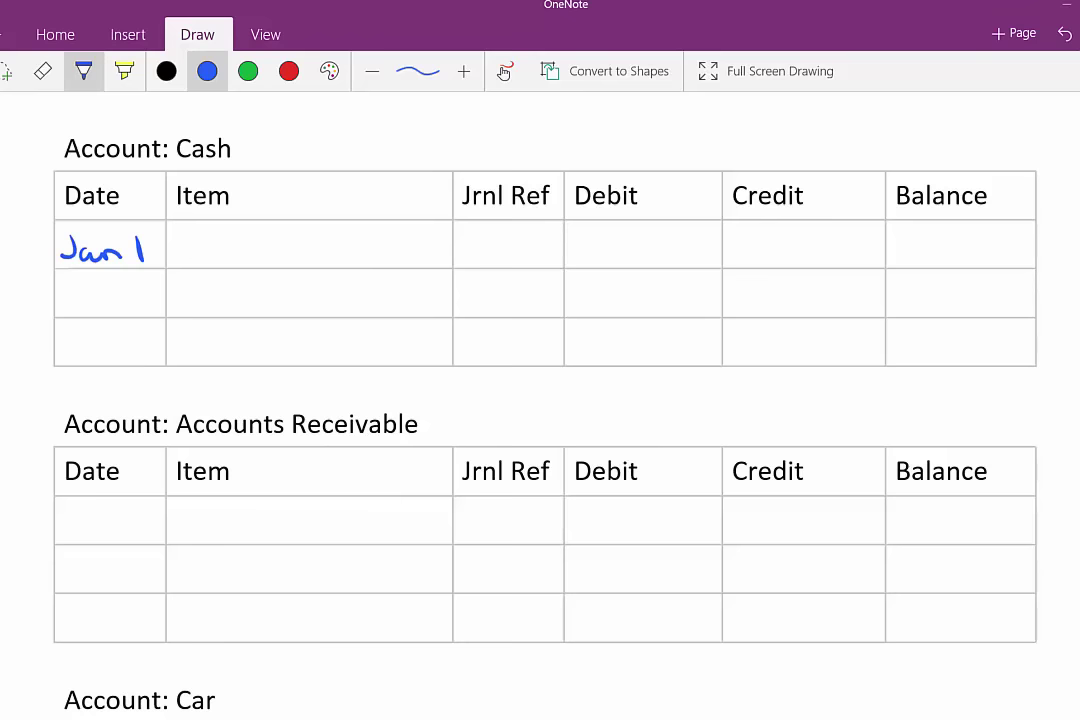
mouse_move(586, 237)
mouse_down()
mouse_move(587, 258)
mouse_move(598, 240)
mouse_up()
mouse_move(614, 250)
mouse_down()
mouse_move(612, 259)
mouse_move(625, 242)
mouse_up()
drag(636, 246, 642, 238)
drag(674, 237, 671, 238)
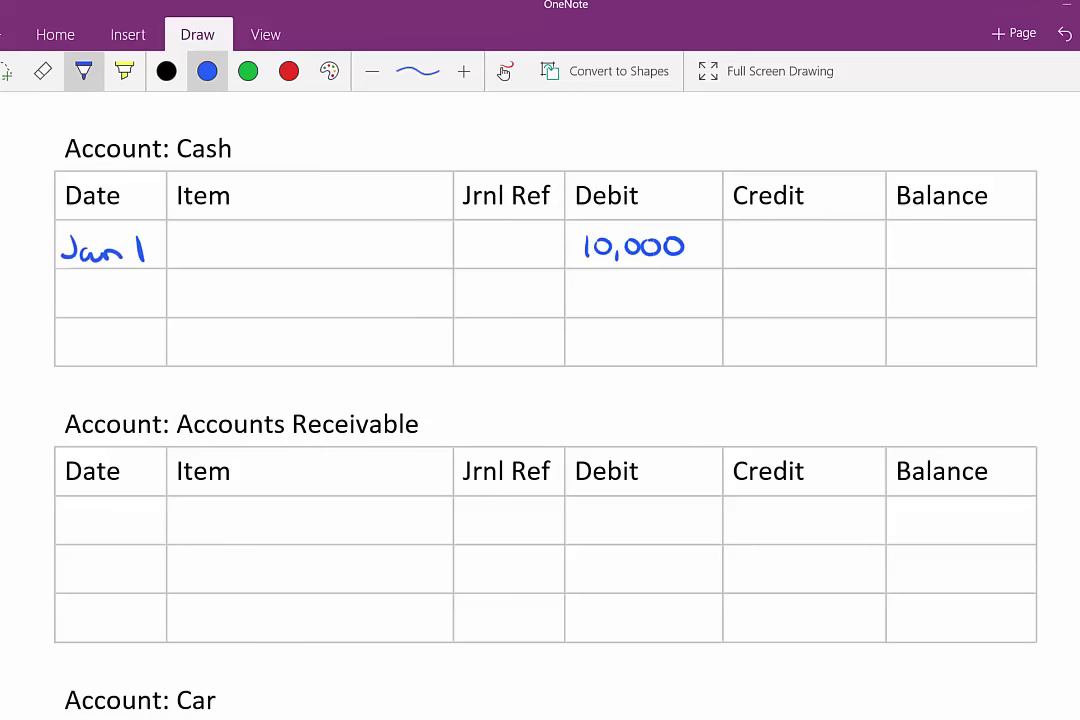
Write the 10,000 dr running balance on the Cash Jan 1 row
mouse_move(897, 238)
mouse_down()
mouse_move(897, 257)
mouse_move(911, 241)
mouse_move(924, 258)
mouse_up()
drag(938, 240, 954, 241)
mouse_move(974, 241)
mouse_down()
mouse_move(966, 250)
mouse_move(975, 243)
mouse_up()
mouse_move(1003, 246)
mouse_down()
mouse_move(997, 255)
mouse_move(1008, 259)
mouse_up()
drag(1016, 247, 1026, 245)
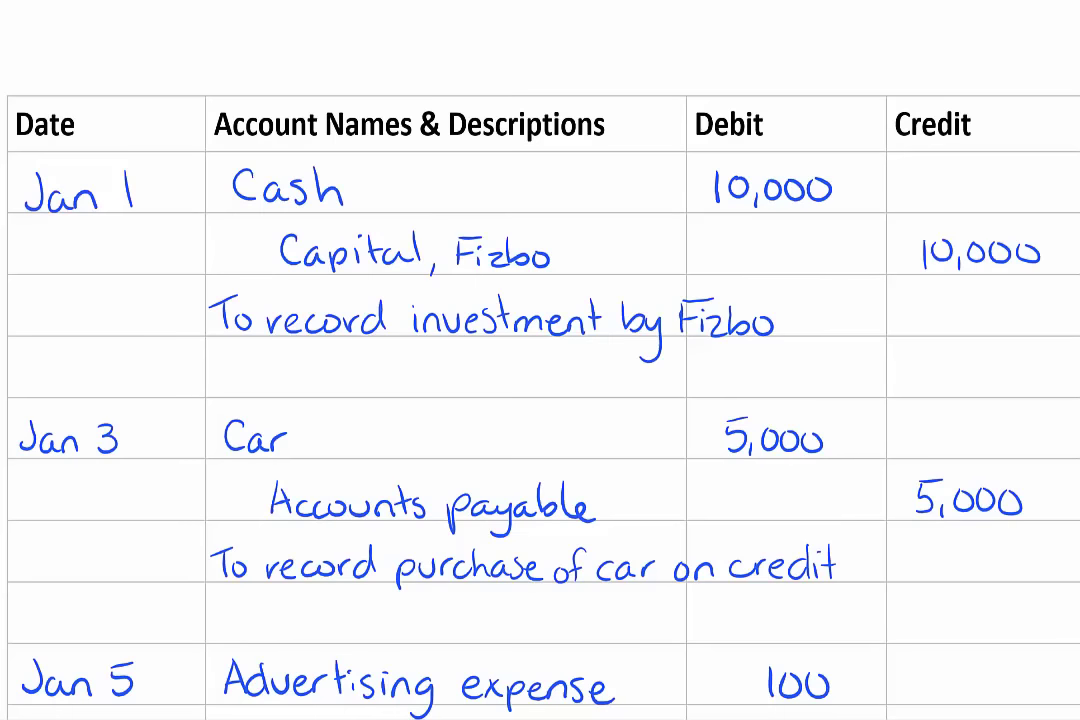
Tick the Cash line of the Jan 1 journal entry in red as posted
drag(213, 189, 226, 176)
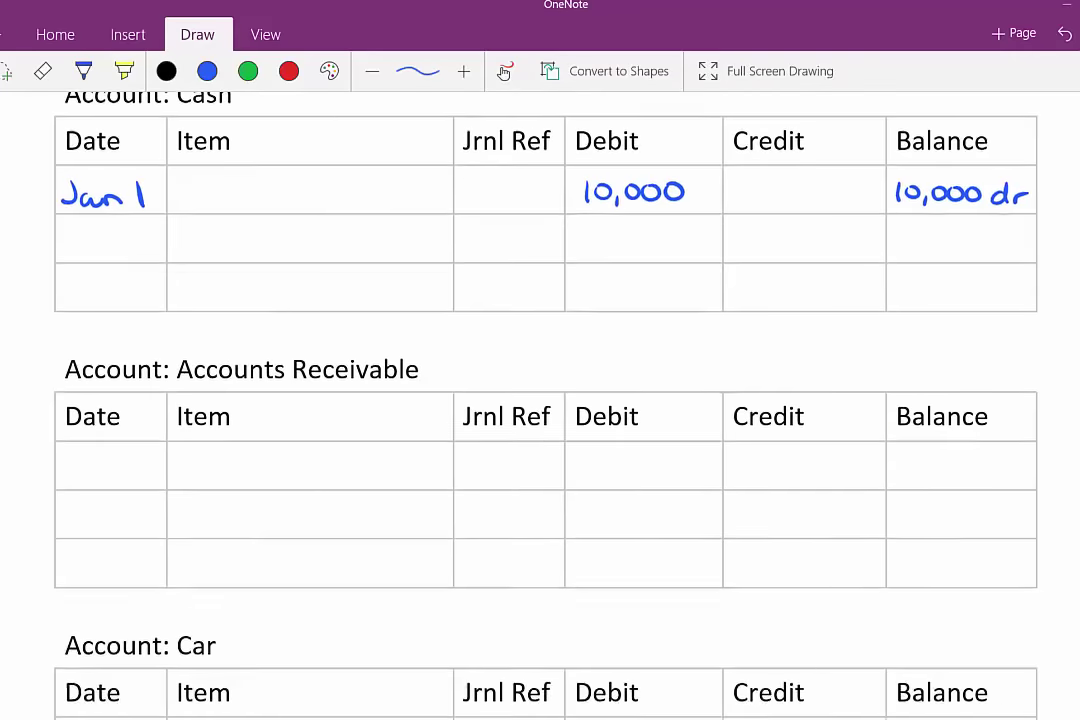
scroll(540, 400, down, 5)
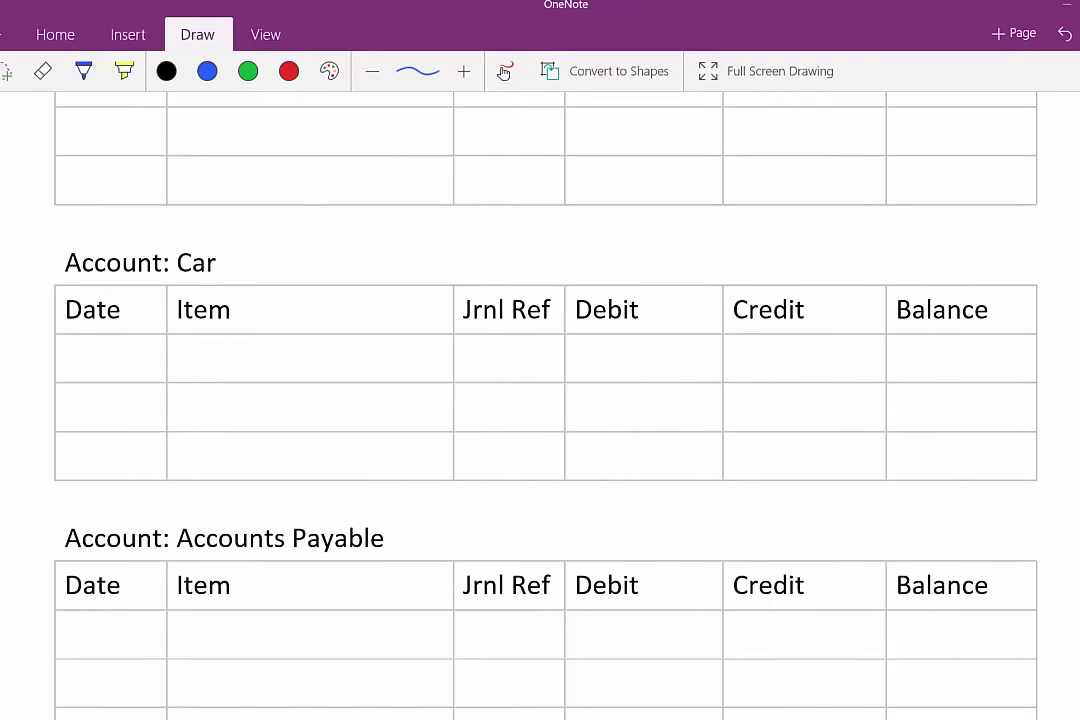
scroll(540, 400, down, 5)
In blue ink, write Jan 1, a 10,000 credit and a 10,000 cr balance in Capital, Fizbo
click(207, 71)
mouse_move(73, 389)
mouse_down()
mouse_move(64, 408)
mouse_move(132, 415)
mouse_up()
mouse_move(739, 395)
mouse_down()
mouse_move(741, 410)
mouse_move(828, 400)
mouse_up()
drag(902, 394, 904, 412)
mouse_move(912, 396)
mouse_down()
mouse_move(928, 410)
mouse_move(985, 400)
mouse_up()
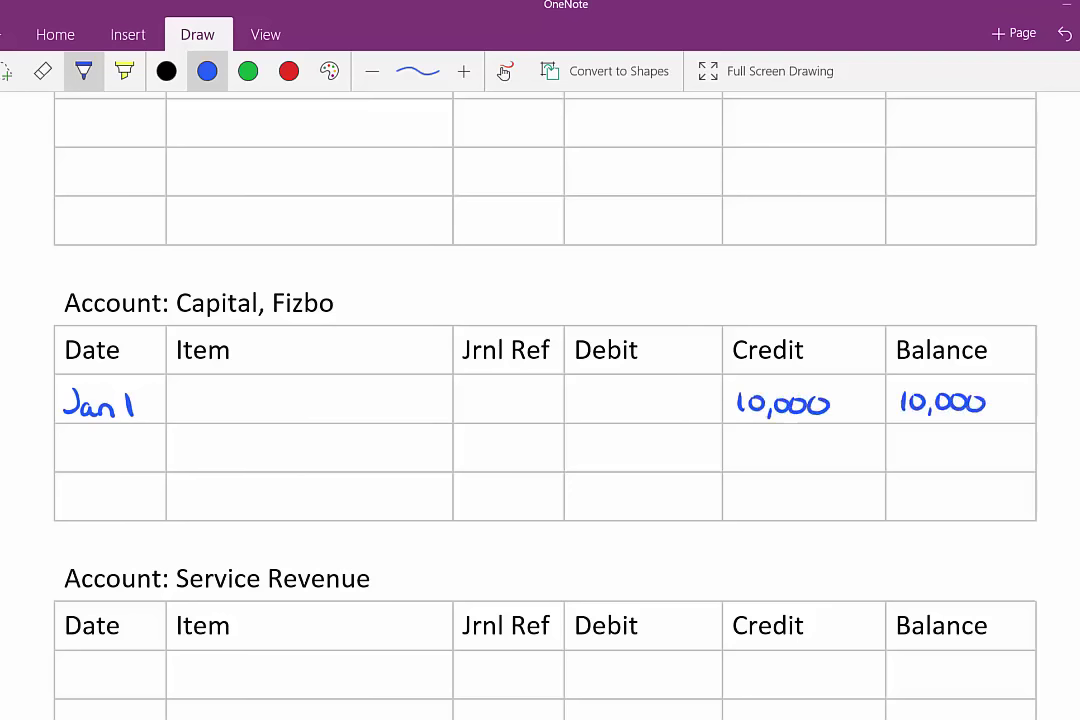
drag(1052, 397, 1042, 410)
Tick the Capital, Fizbo journal line in red as posted
drag(1058, 410, 1072, 398)
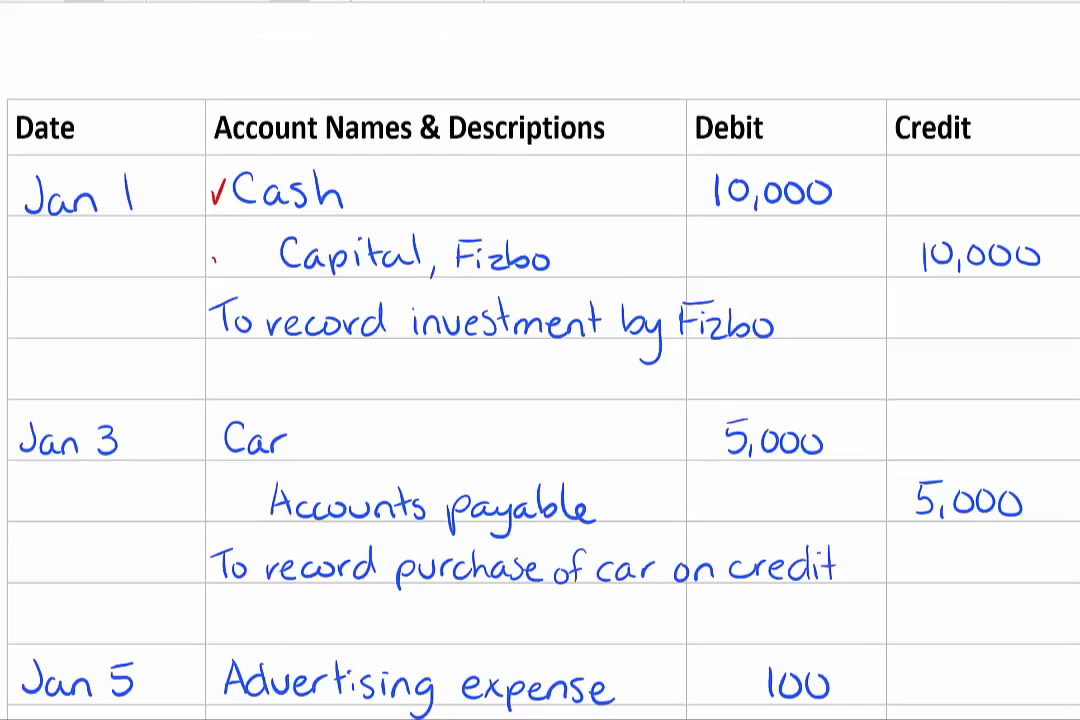
drag(213, 252, 232, 244)
scroll(540, 380, down, 5)
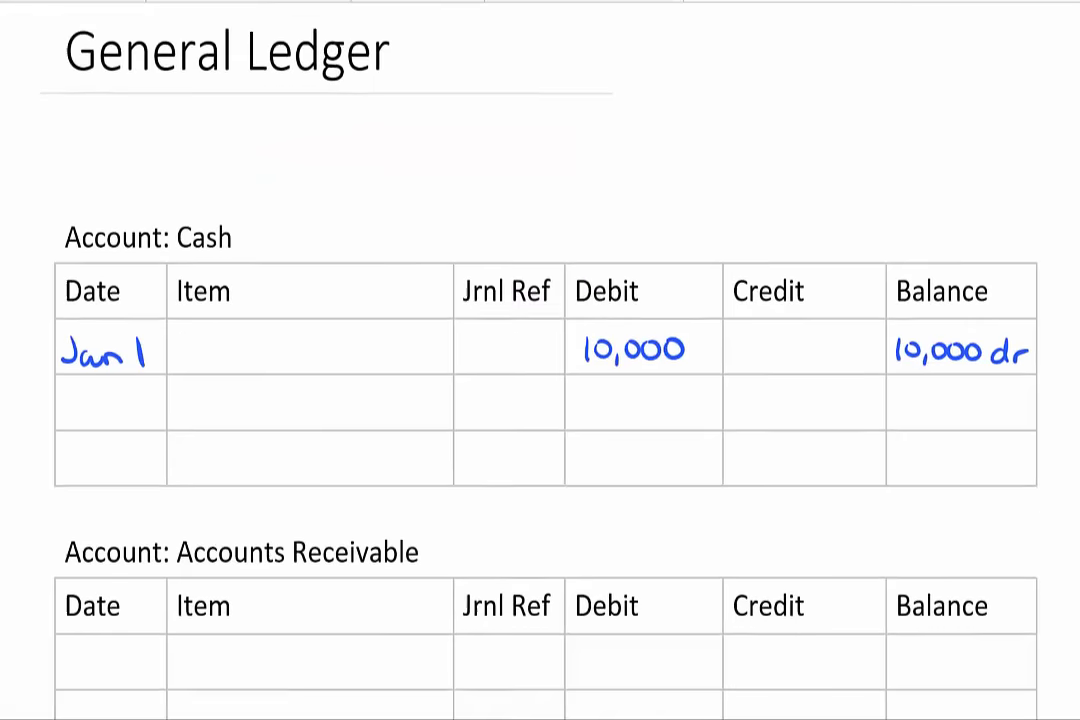
Write Jan 3 in the Car ledger, then the 5,000 credit and 5,000 cr balance in Accounts Payable
scroll(540, 360, down, 4)
scroll(540, 360, down, 4)
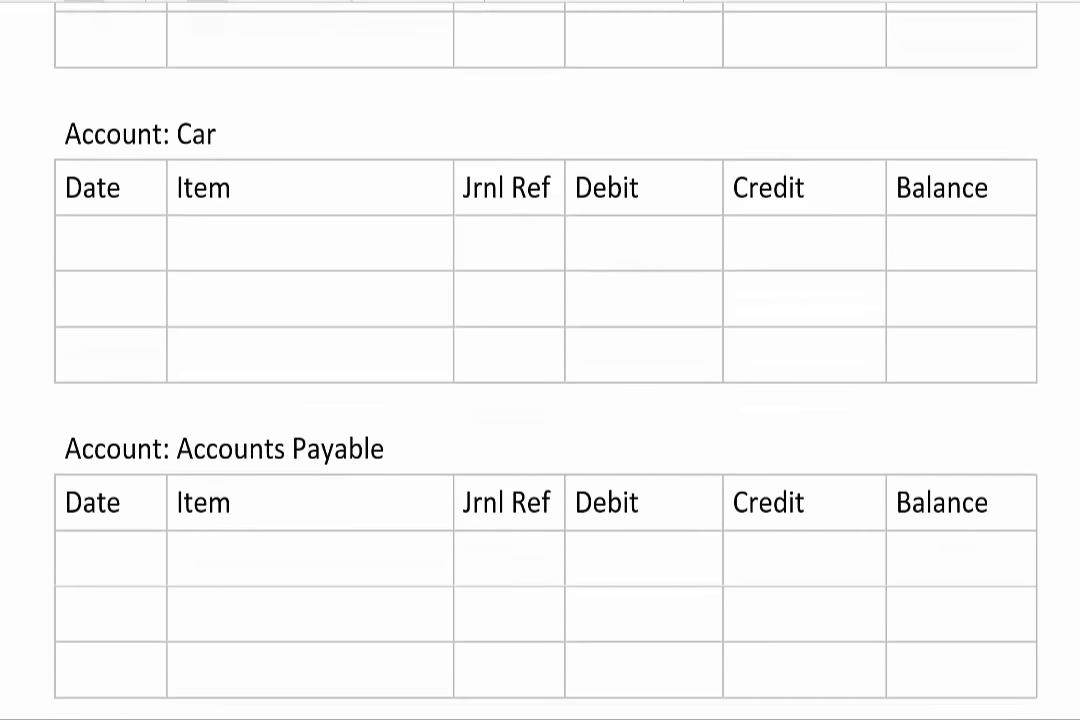
mouse_move(79, 233)
mouse_down()
mouse_move(63, 262)
mouse_move(128, 264)
mouse_up()
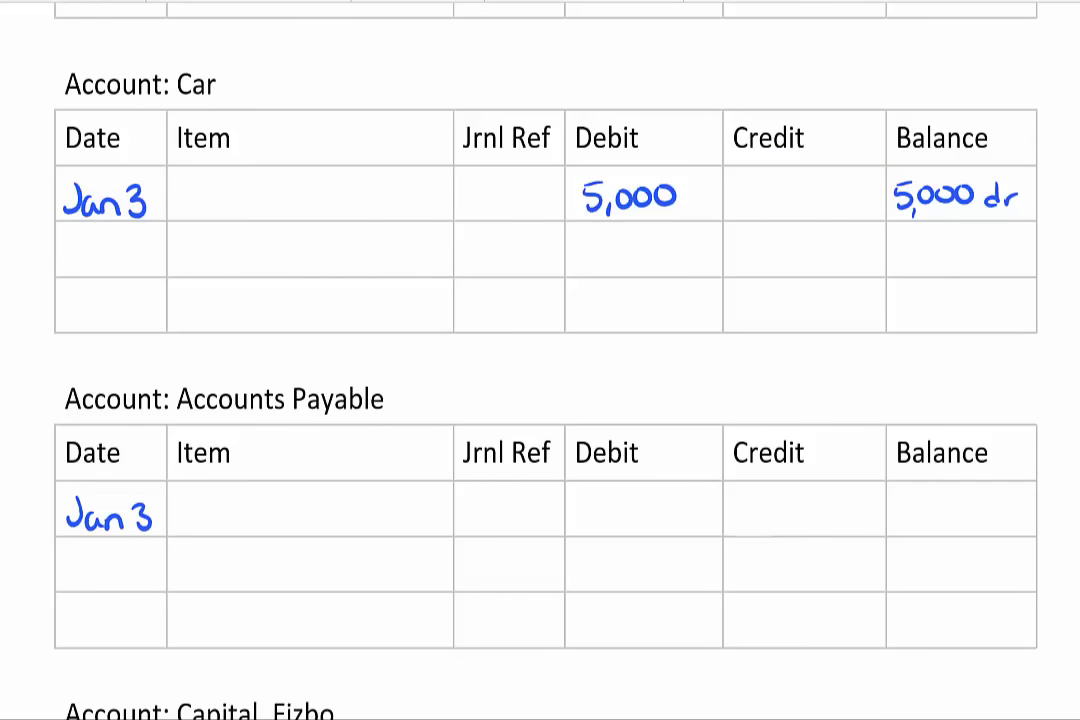
mouse_move(744, 498)
mouse_down()
mouse_move(741, 527)
mouse_move(761, 531)
mouse_up()
drag(780, 499, 782, 500)
drag(800, 499, 822, 500)
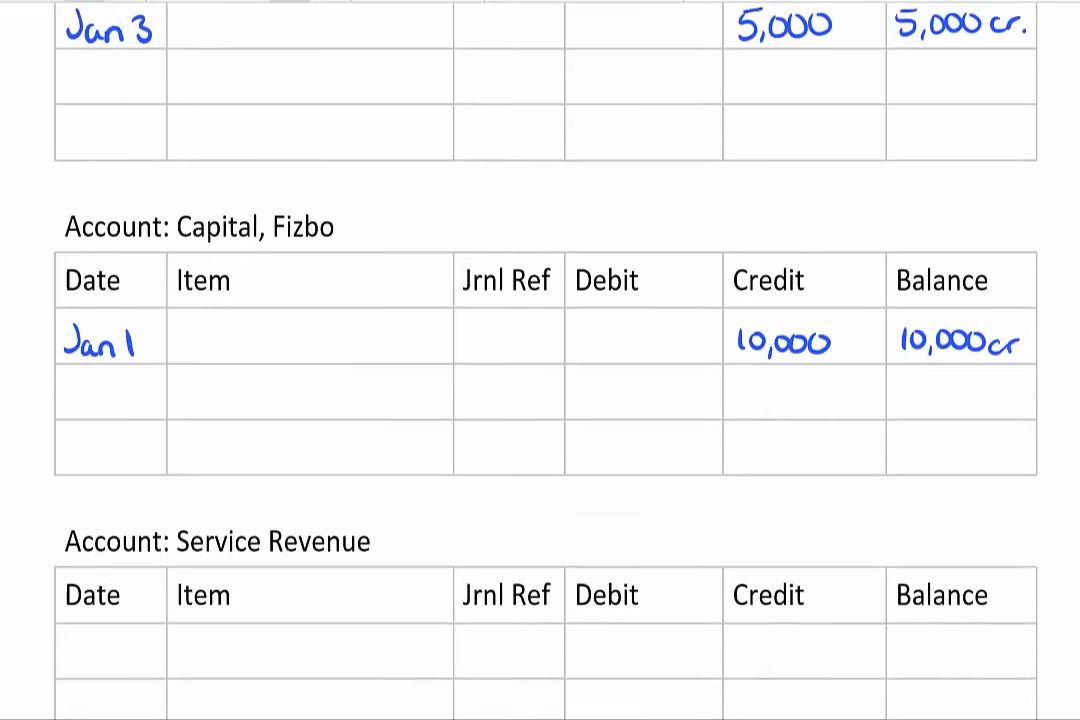
On the Cash table's second row, write Jan 5, a 100 cr. credit and a 9,900 dr. balance
scroll(540, 360, down, 10)
mouse_move(77, 296)
mouse_down()
mouse_move(65, 318)
mouse_move(130, 326)
mouse_up()
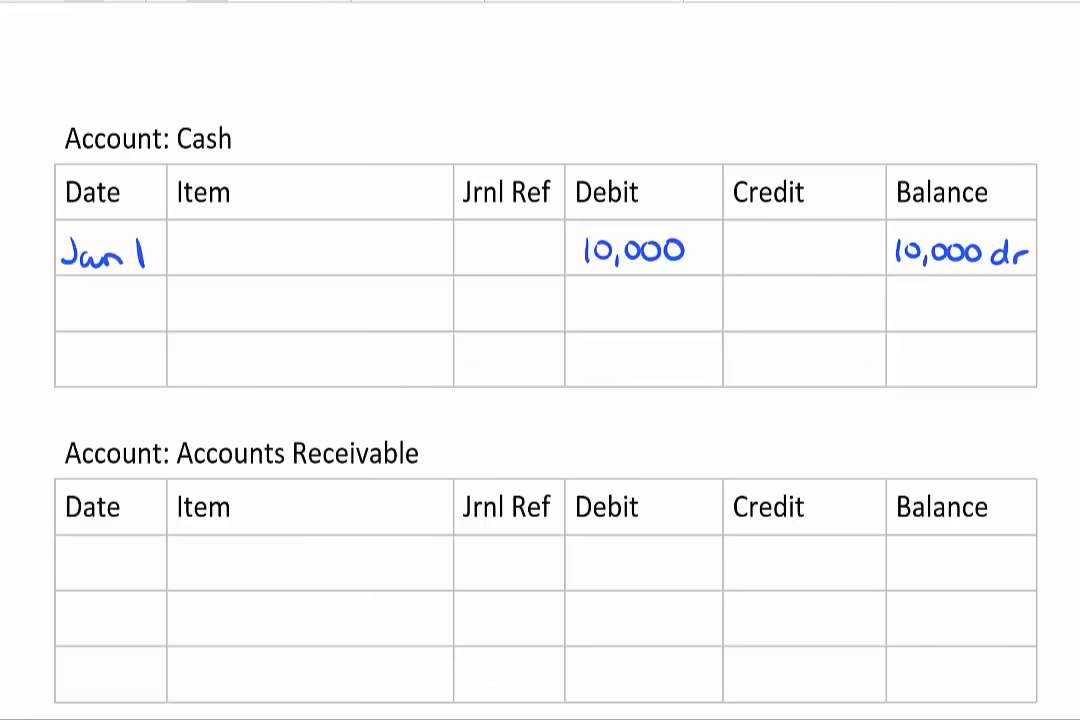
mouse_move(68, 296)
mouse_down()
mouse_move(62, 322)
mouse_move(100, 323)
mouse_move(143, 305)
mouse_move(126, 325)
mouse_up()
mouse_move(767, 295)
mouse_down()
mouse_move(767, 318)
mouse_move(780, 299)
mouse_move(822, 318)
mouse_move(840, 306)
mouse_up()
click(845, 318)
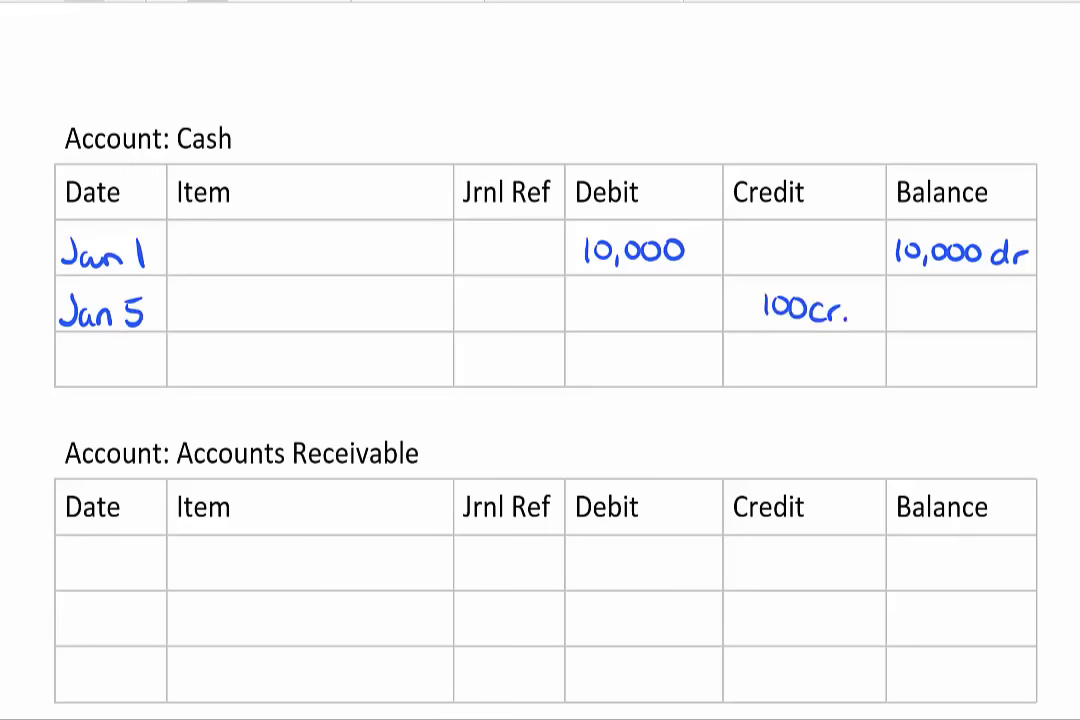
mouse_move(914, 292)
mouse_down()
mouse_move(904, 300)
mouse_move(924, 322)
mouse_move(947, 322)
mouse_move(966, 302)
mouse_move(990, 313)
mouse_move(1002, 298)
mouse_move(1002, 324)
mouse_move(1024, 304)
mouse_up()
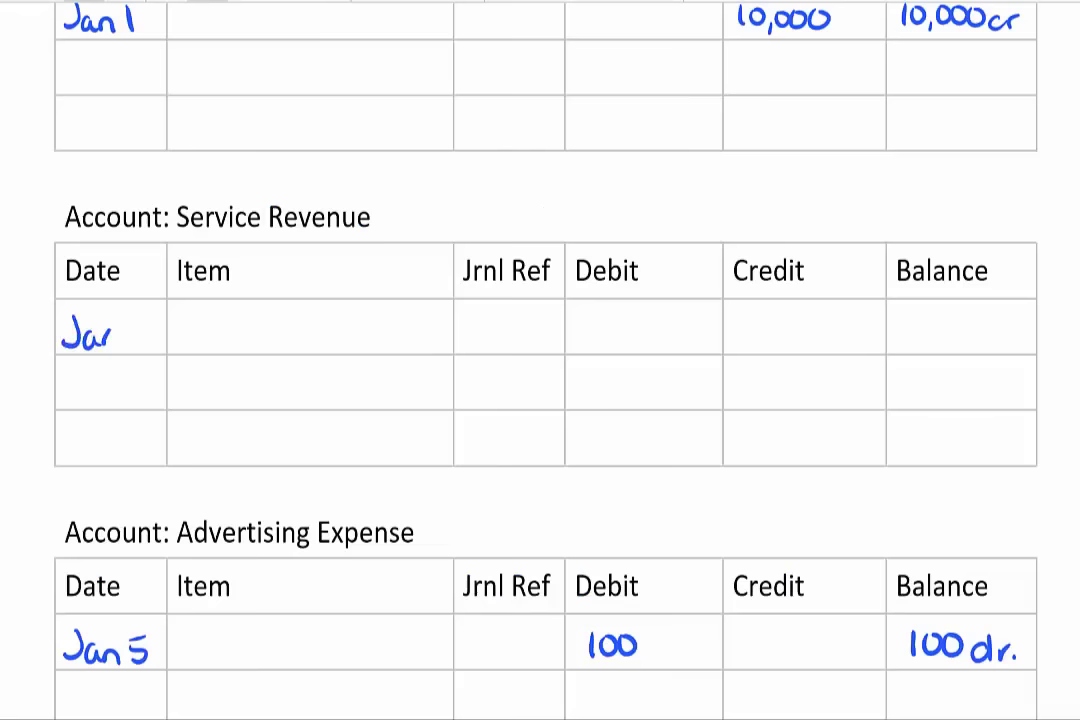
Handwrite Jan 7, the 250 credit and the 250 cr balance on the Service Revenue row
mouse_move(100, 330)
mouse_down()
mouse_move(112, 345)
mouse_move(150, 348)
mouse_up()
mouse_move(758, 324)
mouse_down()
mouse_move(776, 345)
mouse_move(822, 335)
mouse_up()
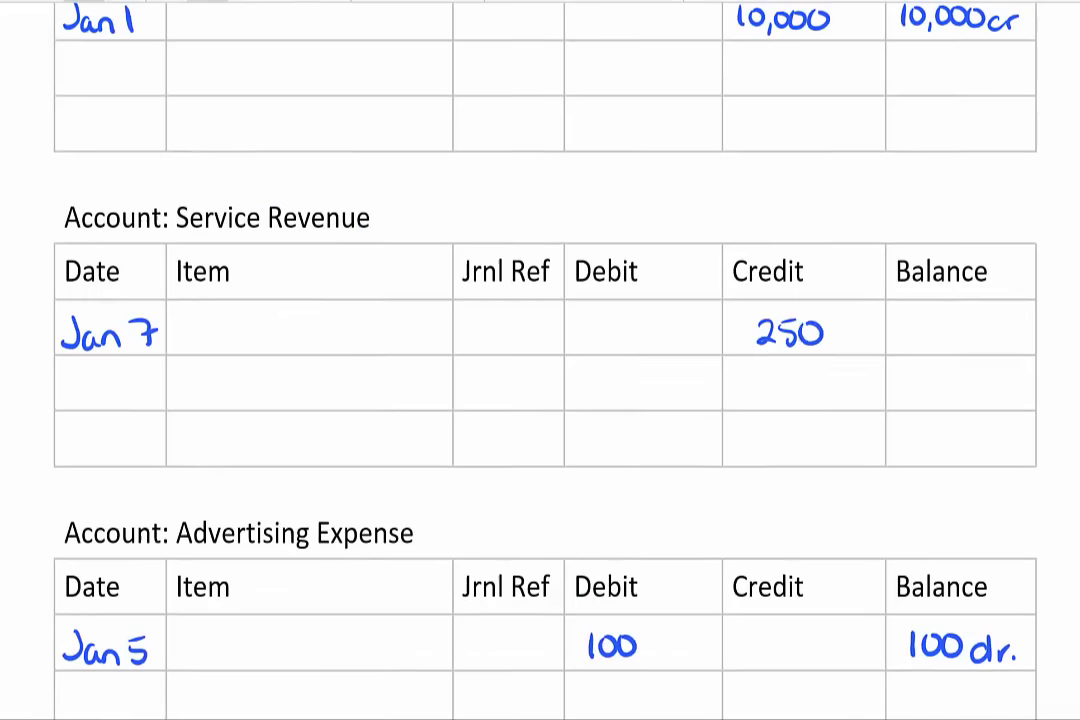
mouse_move(903, 325)
mouse_down()
mouse_move(925, 340)
mouse_move(1005, 335)
mouse_up()
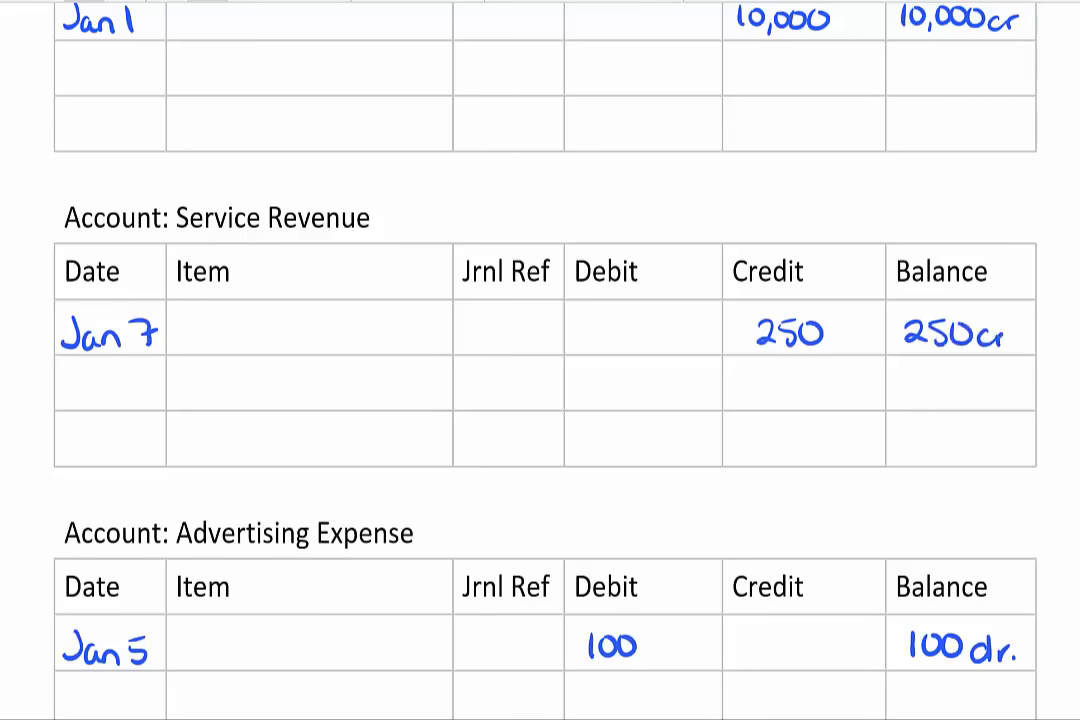